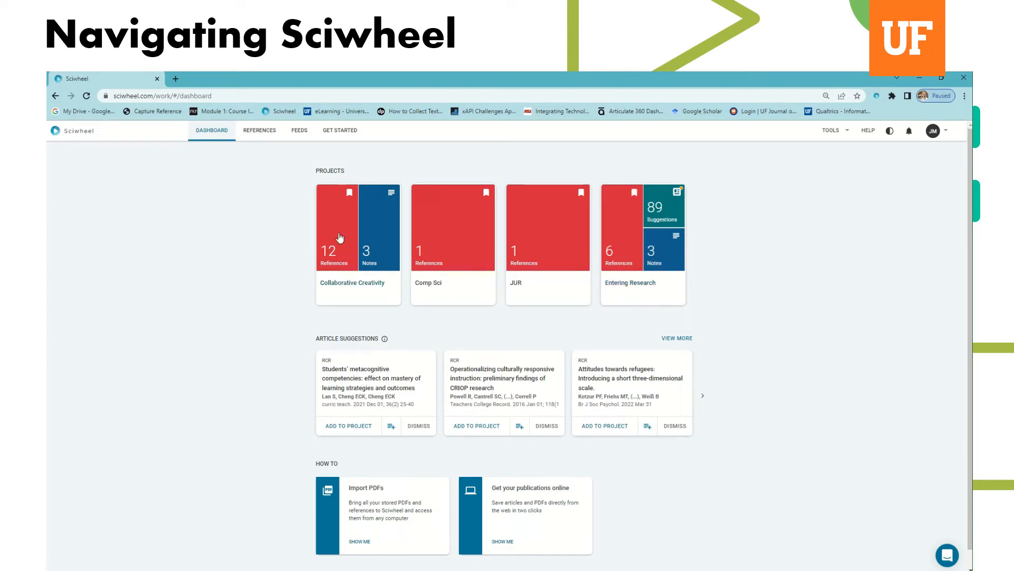
- Open the private project Entering Research from the references library and select all its references
left_click(266, 131)
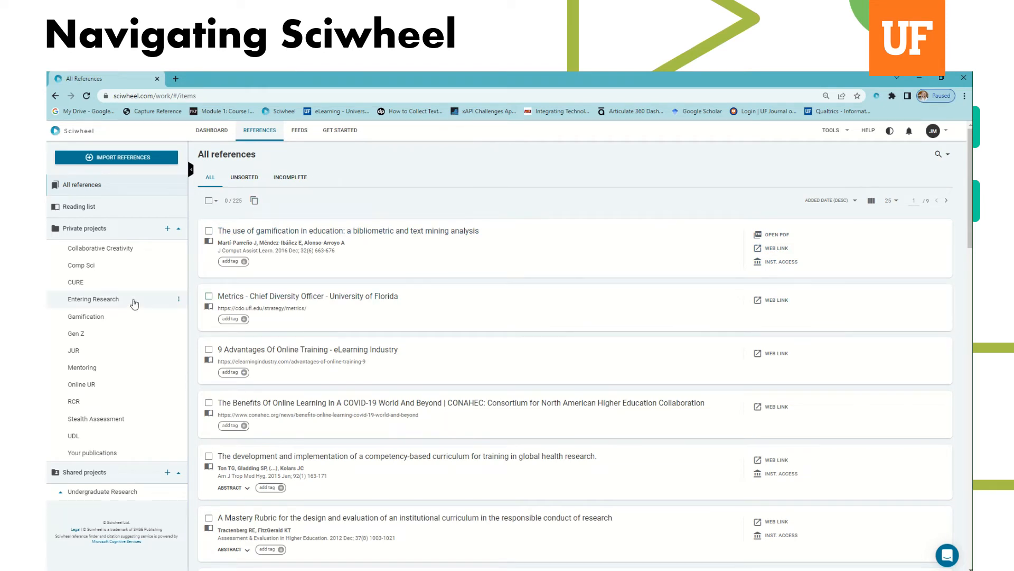
left_click(98, 301)
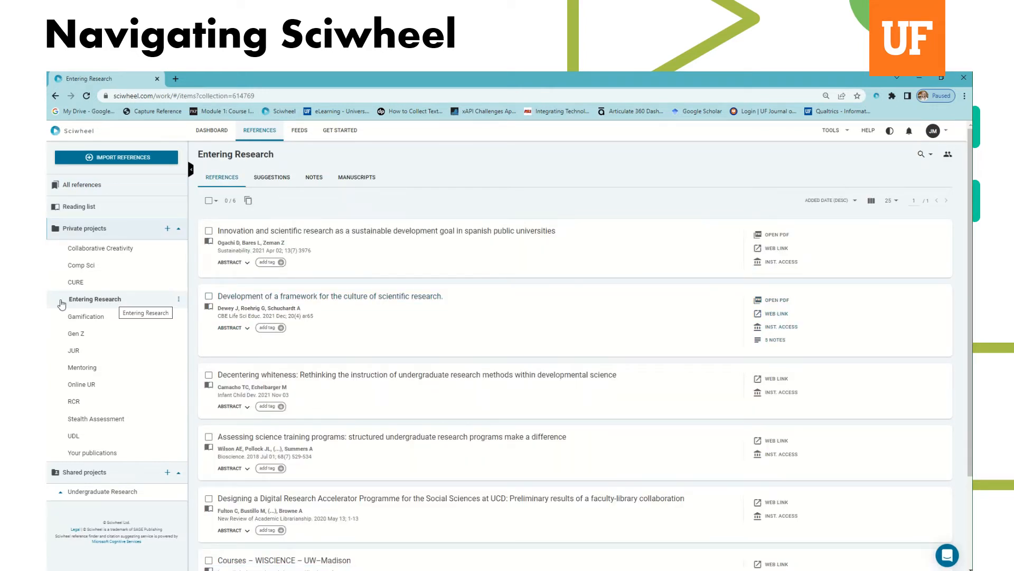
left_click(209, 201)
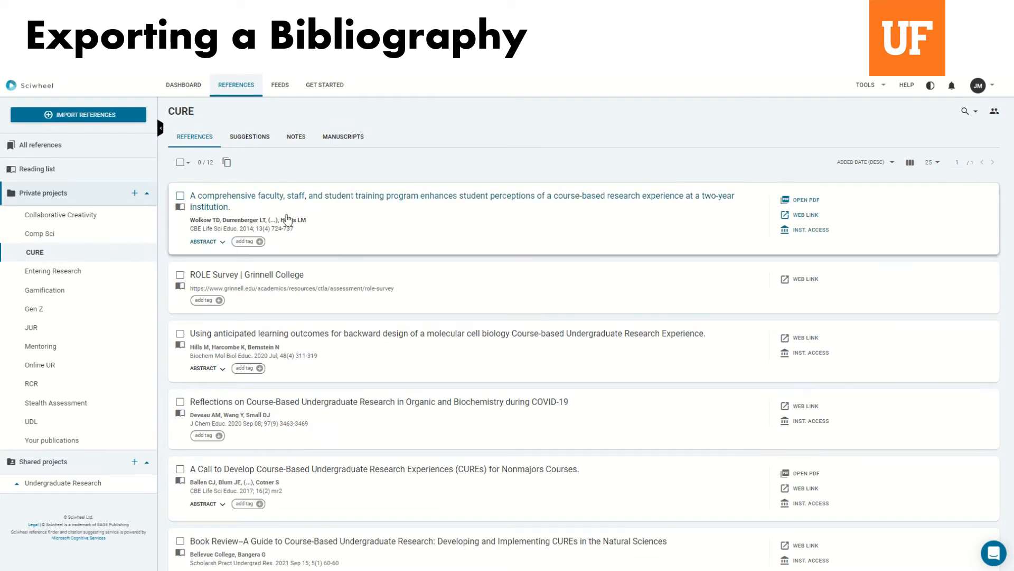
- Look through the references in the CURE project and select all of them
scroll(277, 296, "down", 2)
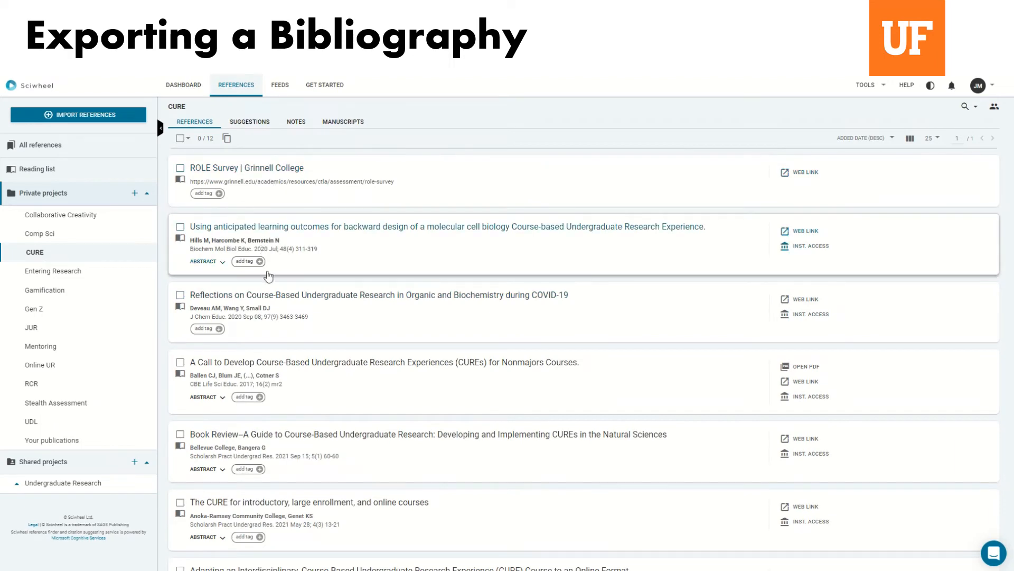
scroll(285, 422, "down", 3)
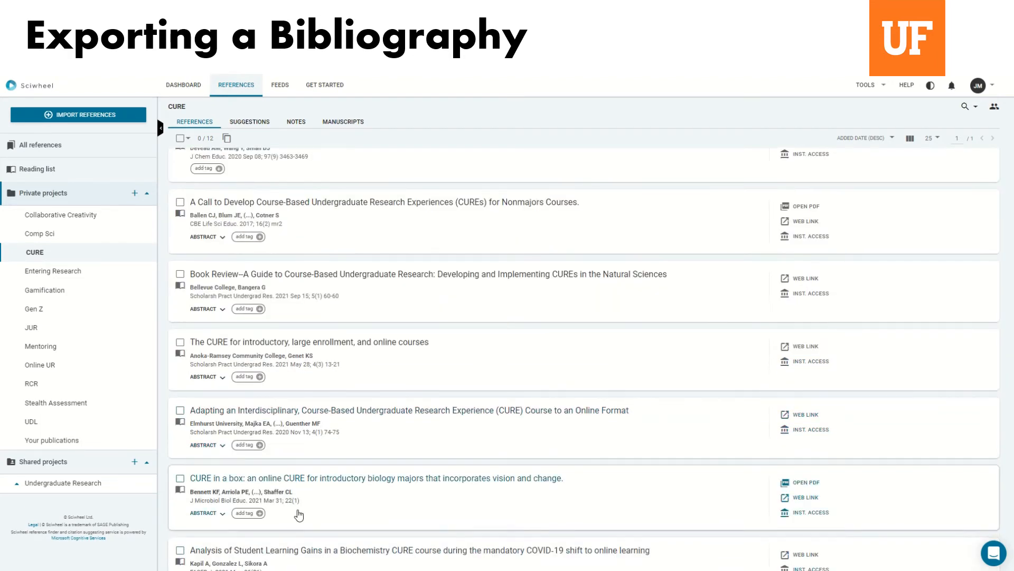
scroll(293, 507, "down", 4)
scroll(287, 536, "up", 8)
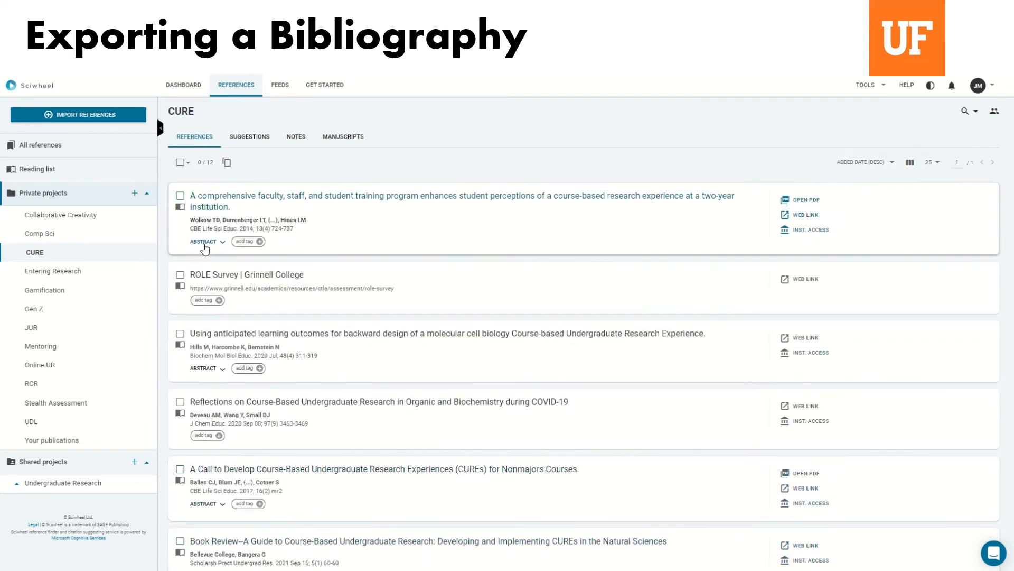
left_click(180, 163)
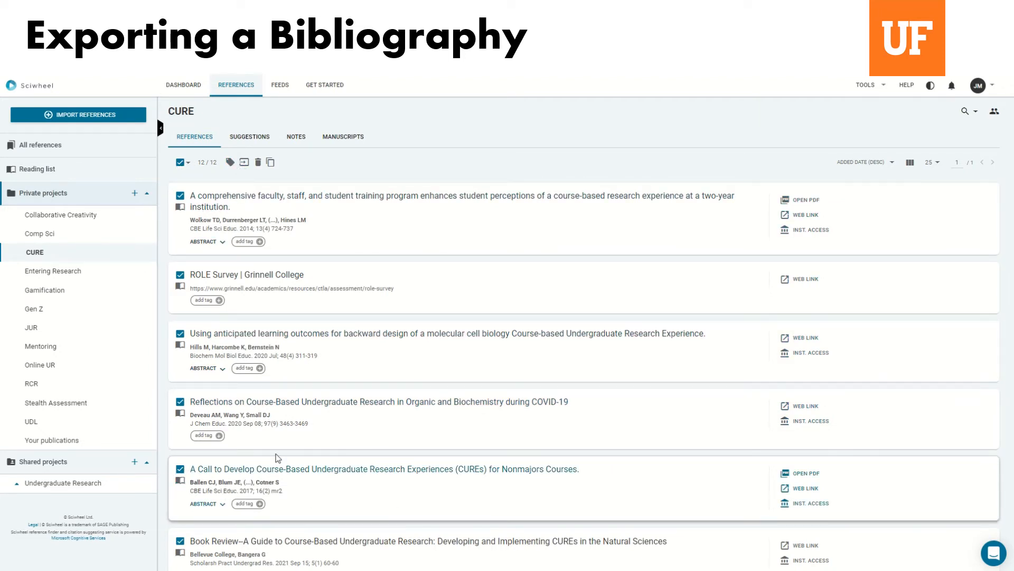
- Generate a bibliography of the selected references in the American Psychological Association 7th edition - APA 7th style
left_click(244, 163)
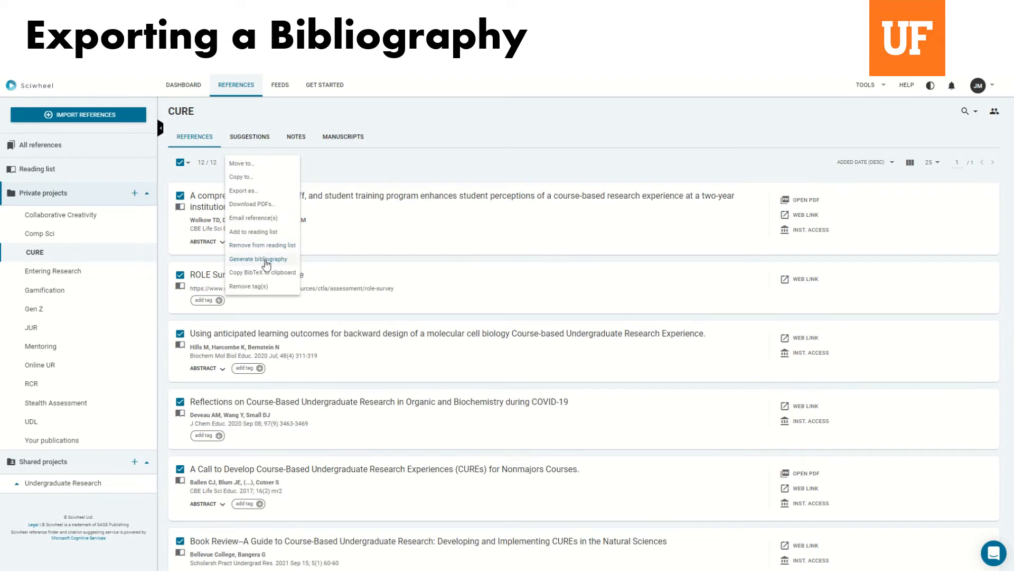
left_click(266, 260)
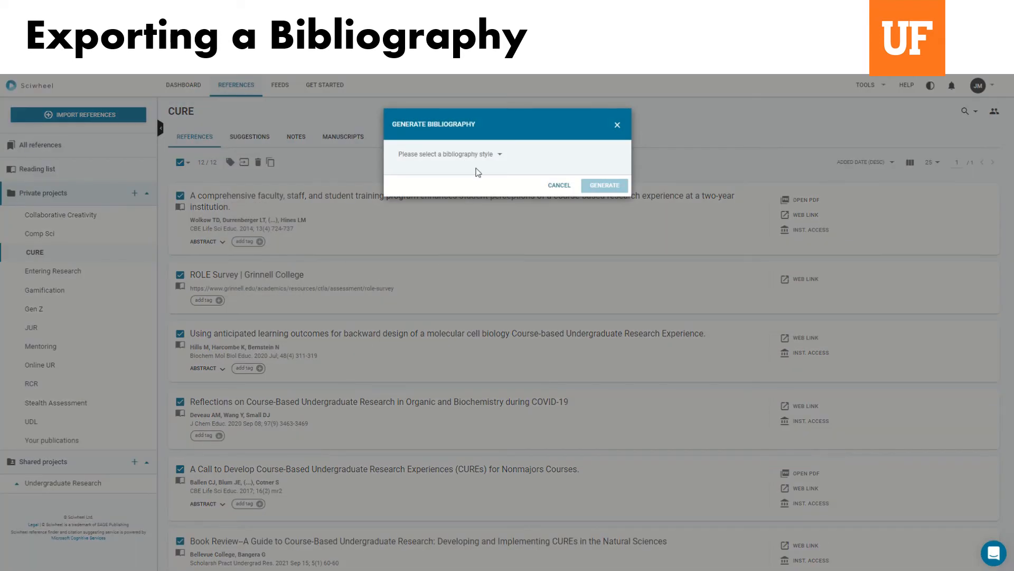
left_click(482, 160)
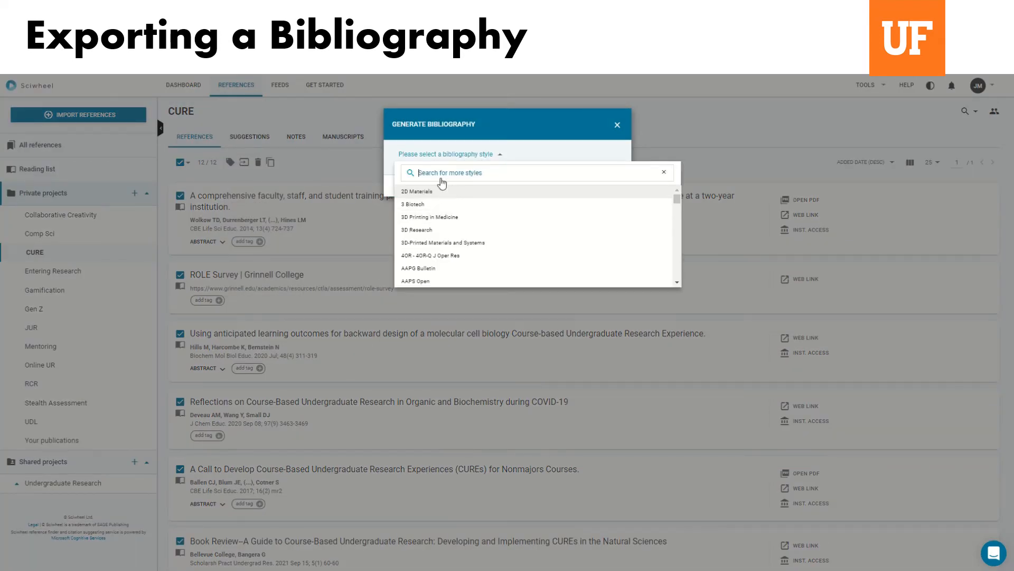
left_click(440, 173)
type("apa 7")
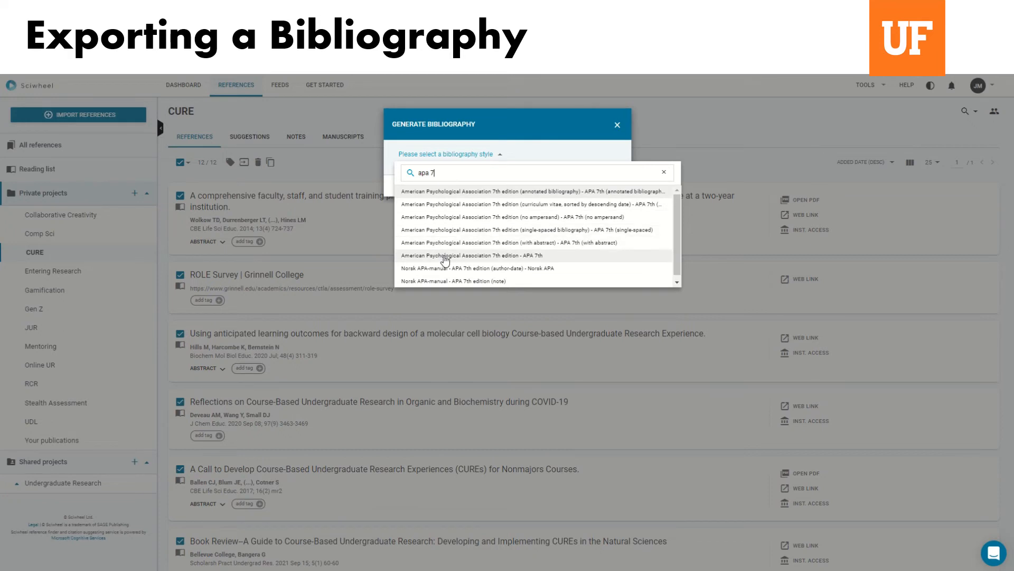
left_click(446, 256)
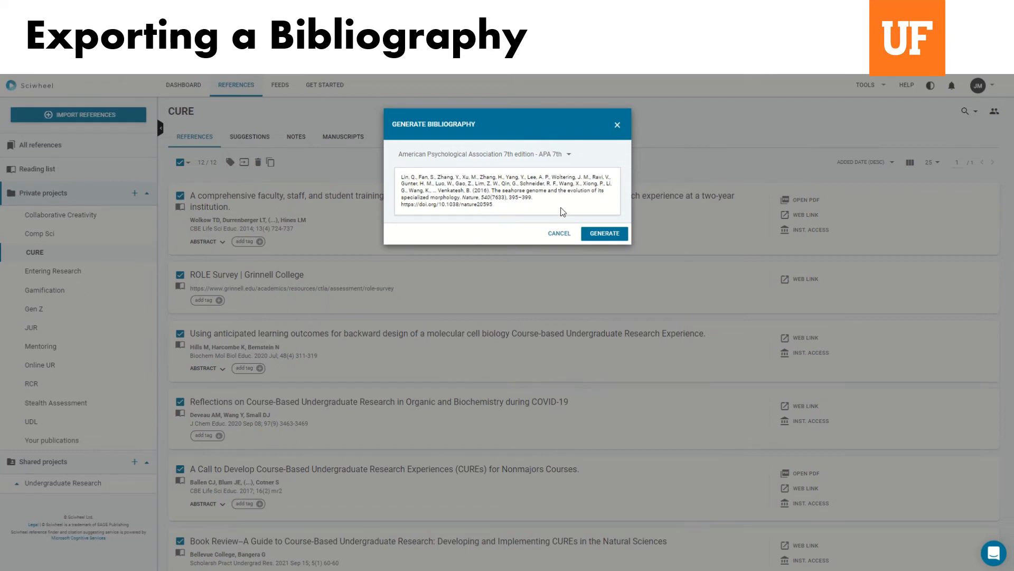
left_click(602, 234)
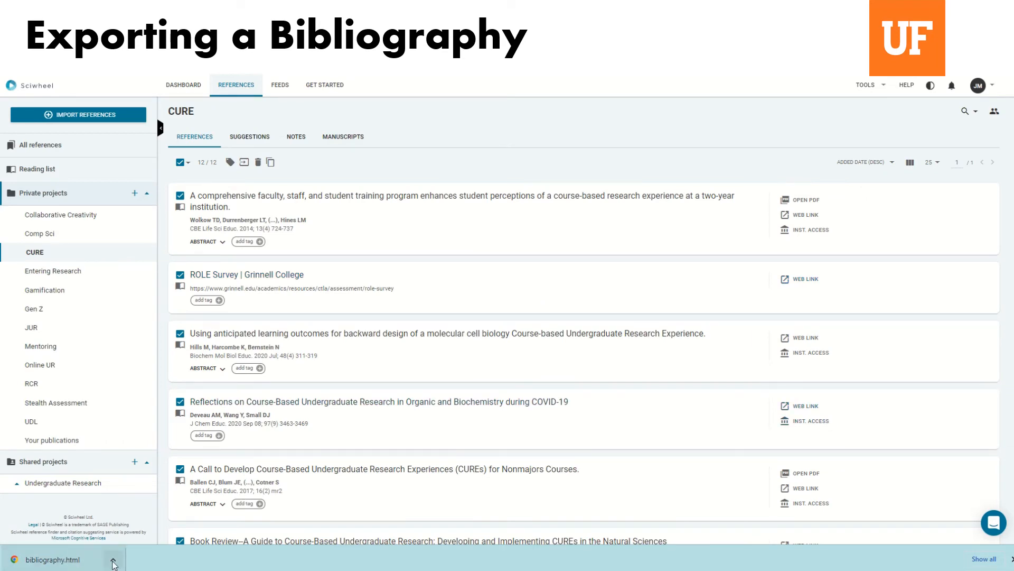
- Open the downloaded bibliography.html file and highlight its whole list of citations
left_click(113, 561)
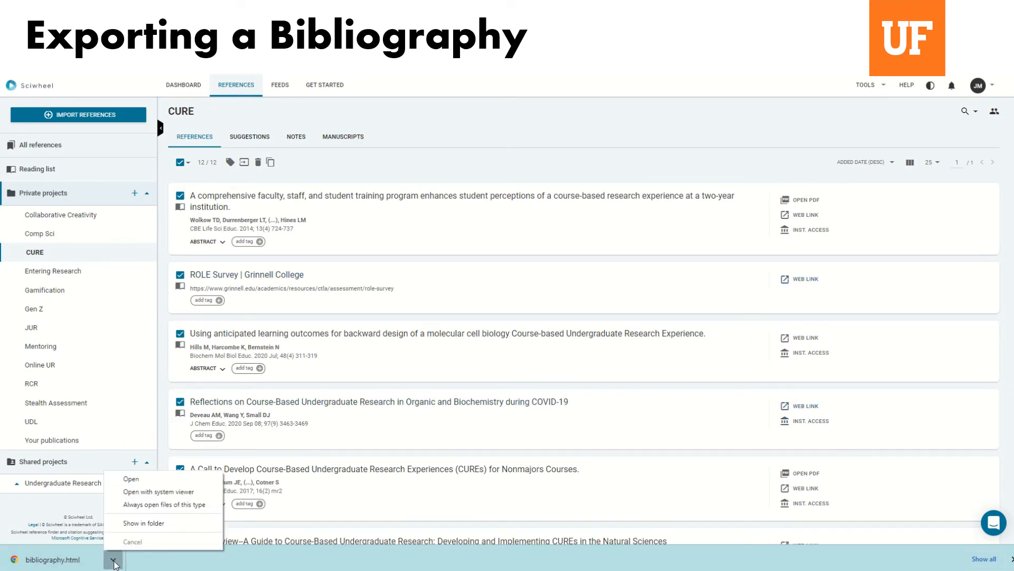
left_click(130, 482)
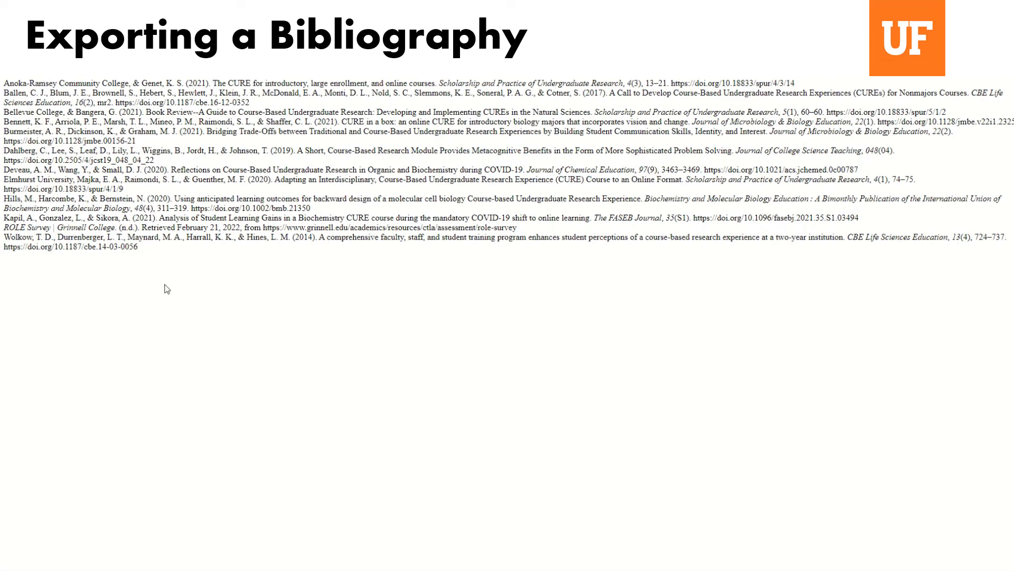
left_click_drag(144, 250, 5, 78)
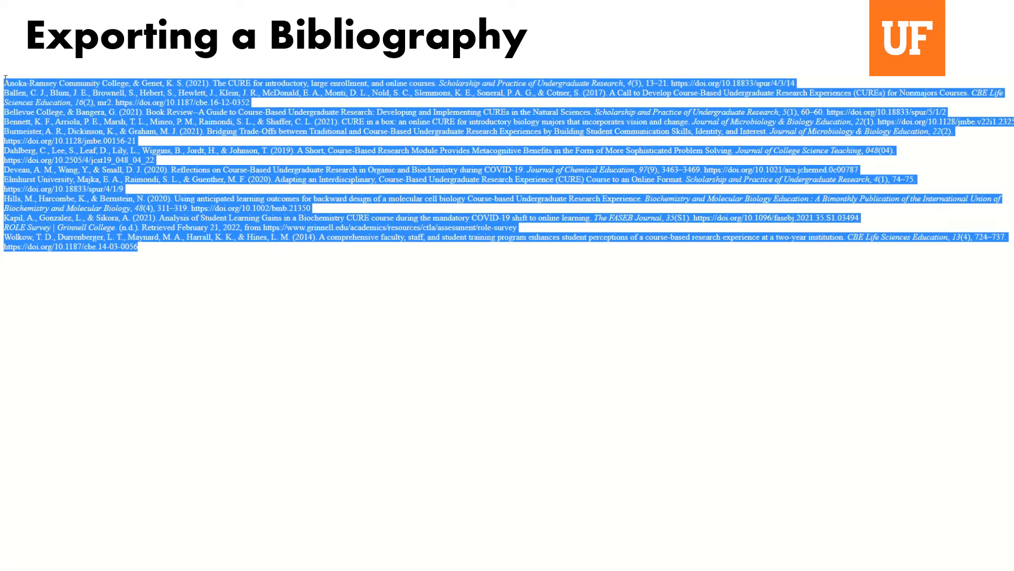
left_click(217, 368)
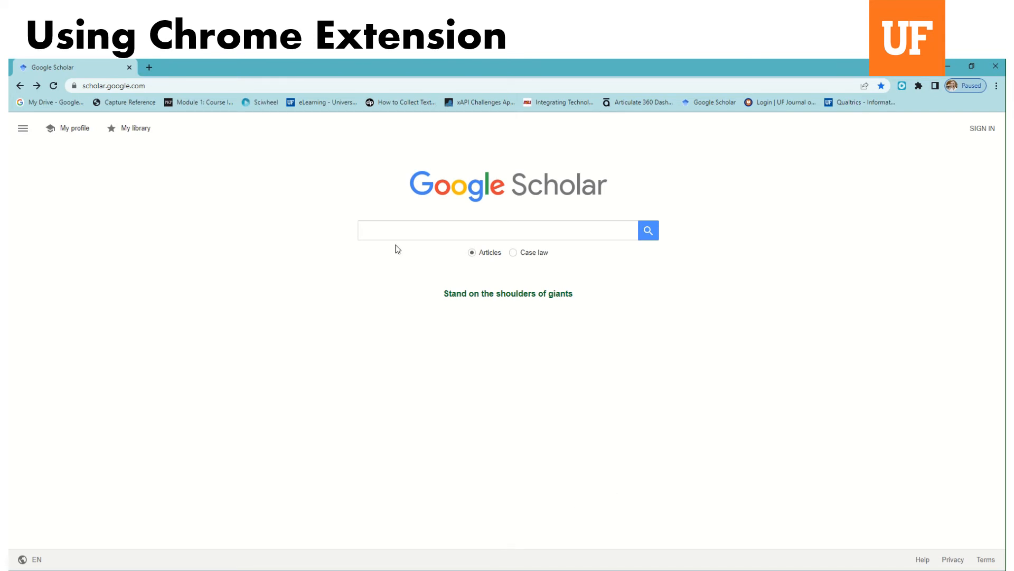
- Search Google Scholar for "undergraduate researchers in higher education"
left_click(398, 227)
type("unde")
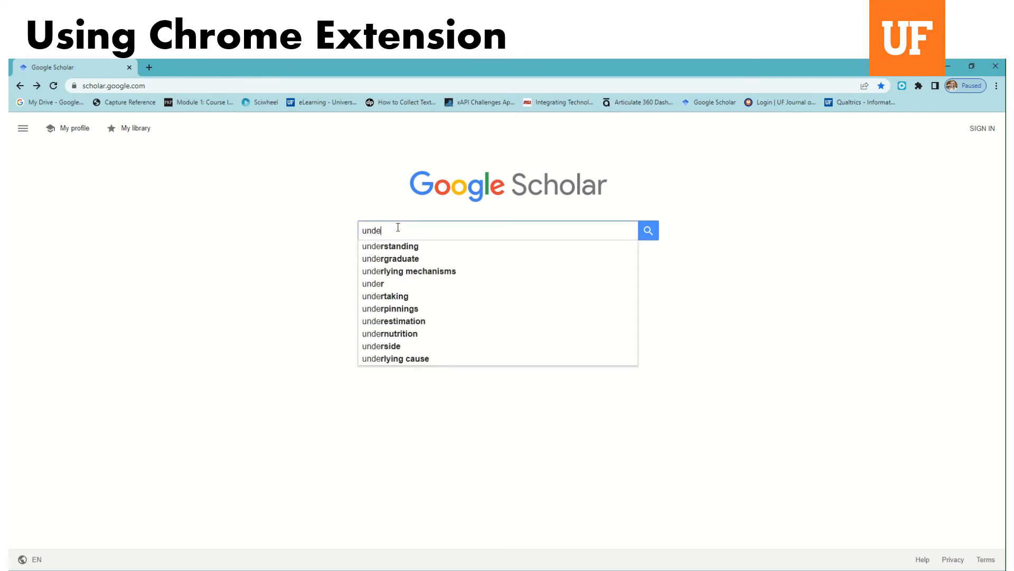
type("rgraduate ")
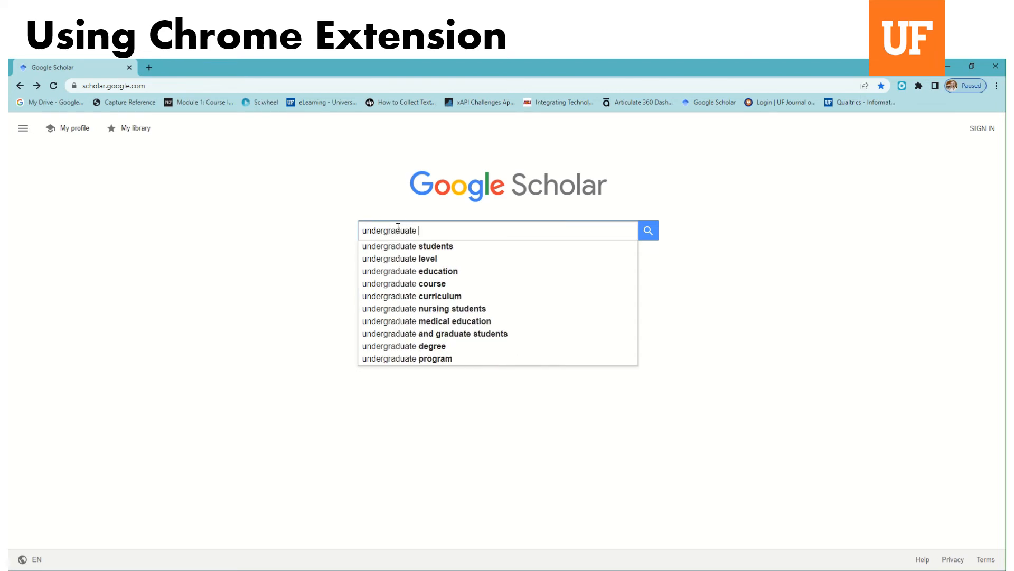
type("rese")
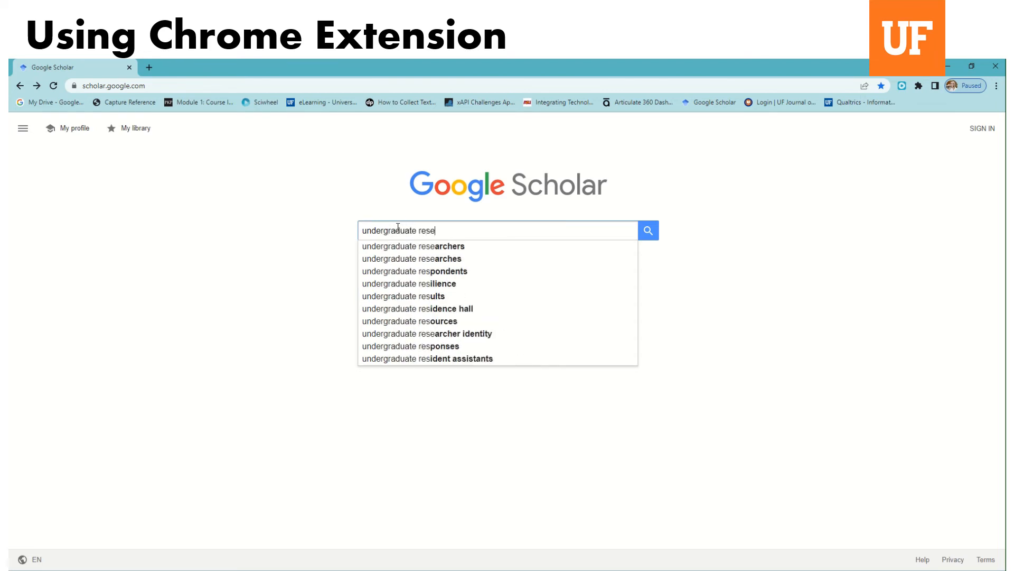
type("archers in hi")
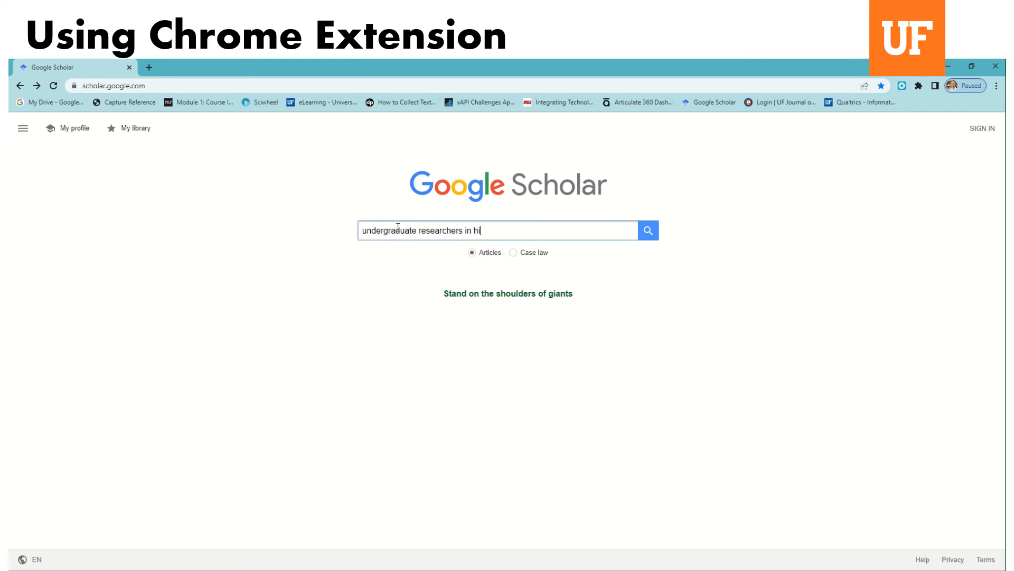
type("gher education")
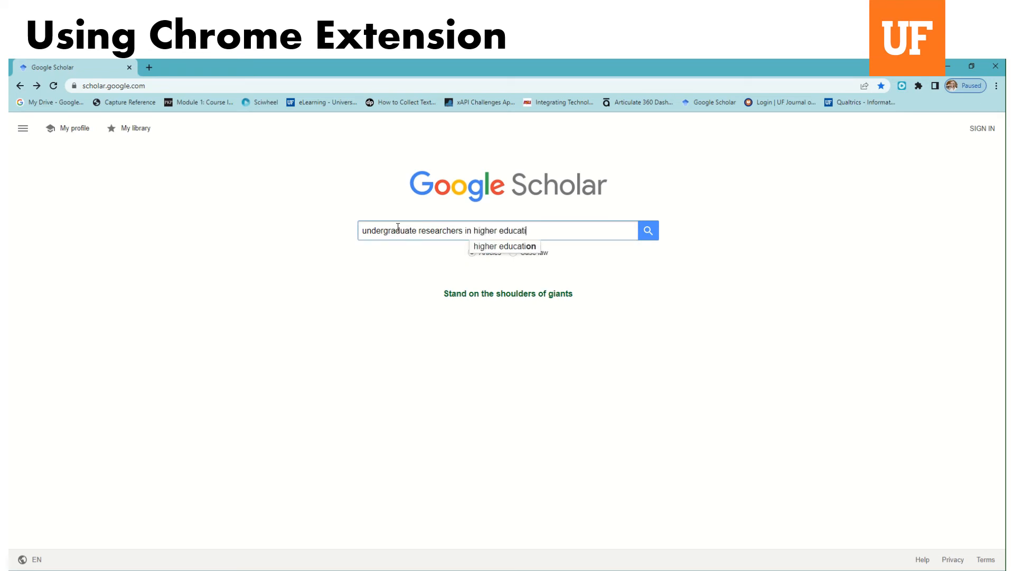
key("Return")
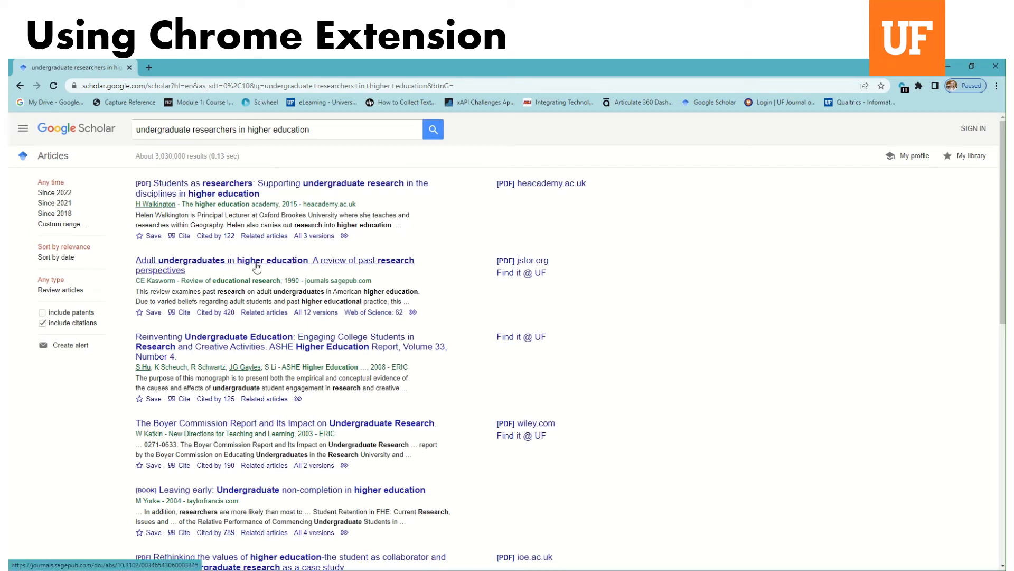
- Limit the results to articles since 2022 and open "How do undergraduates perceive the use of assessment? A study in higher education" to skim its page
left_click(74, 195)
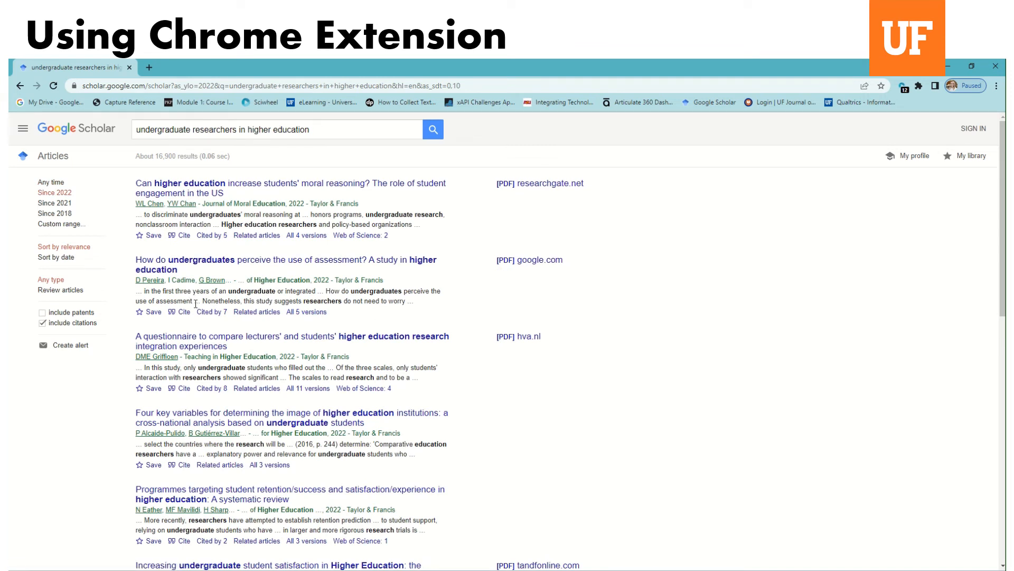
left_click(240, 264)
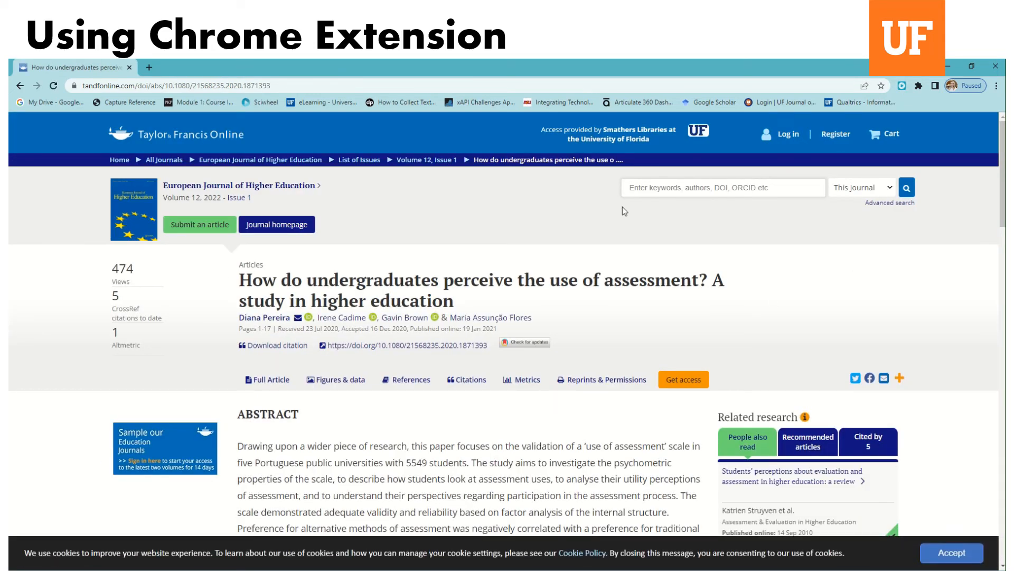
scroll(530, 489, "down", 10)
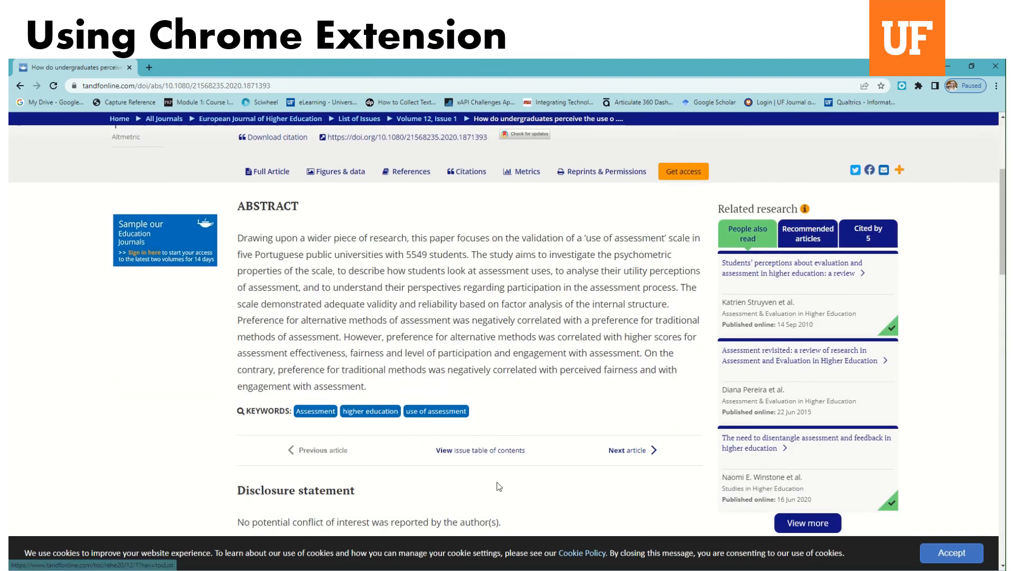
scroll(499, 486, "down", 8)
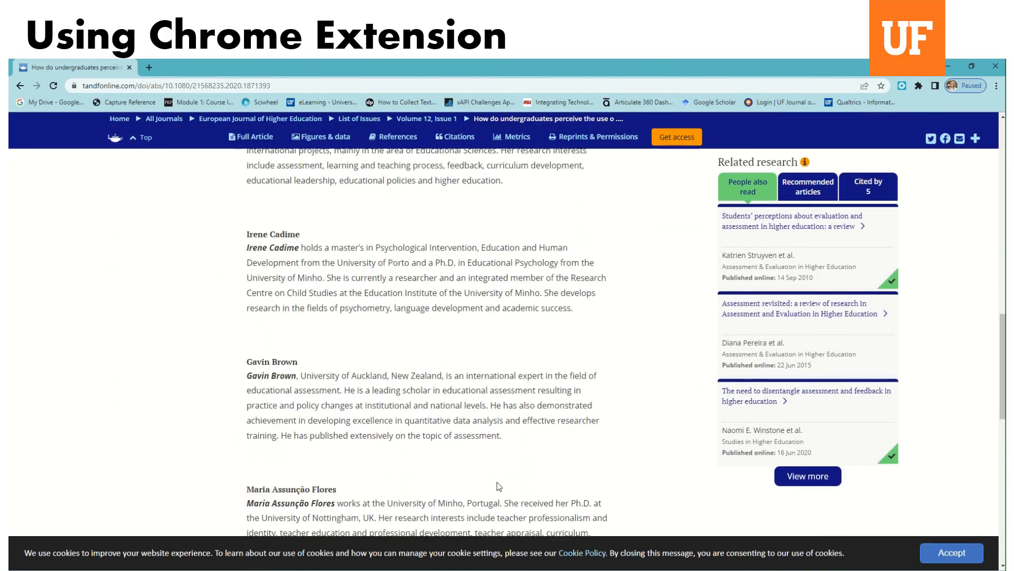
scroll(496, 481, "up", 14)
scroll(496, 478, "up", 7)
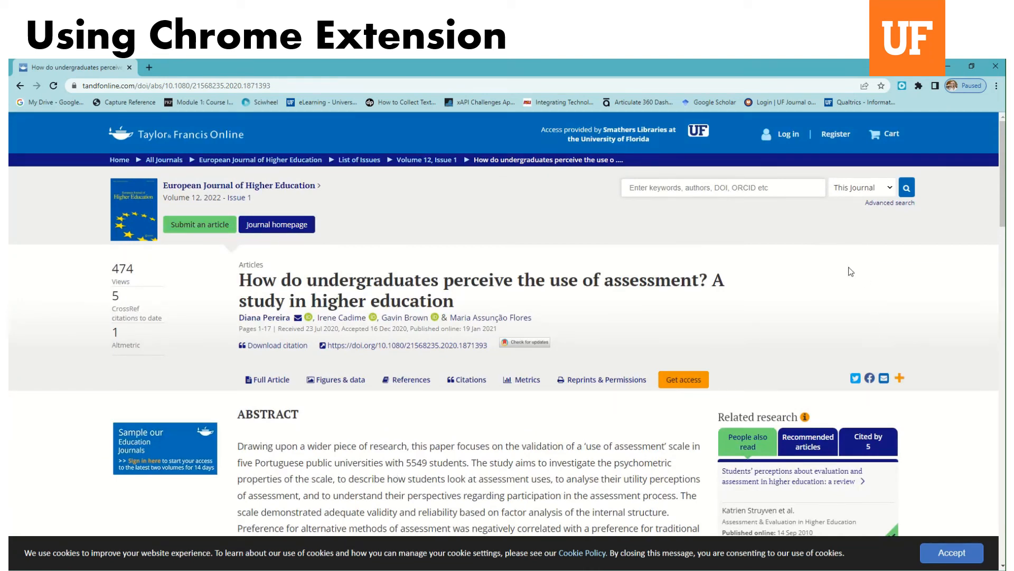
- Add the article to the Online UR project with the Sciwheel browser extension and view it in the library
left_click(903, 86)
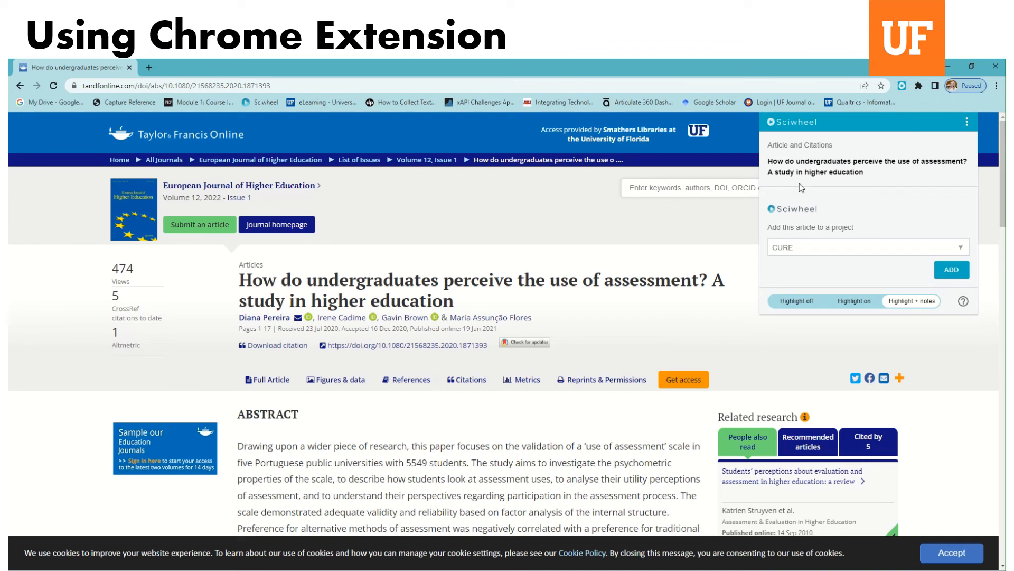
left_click(961, 248)
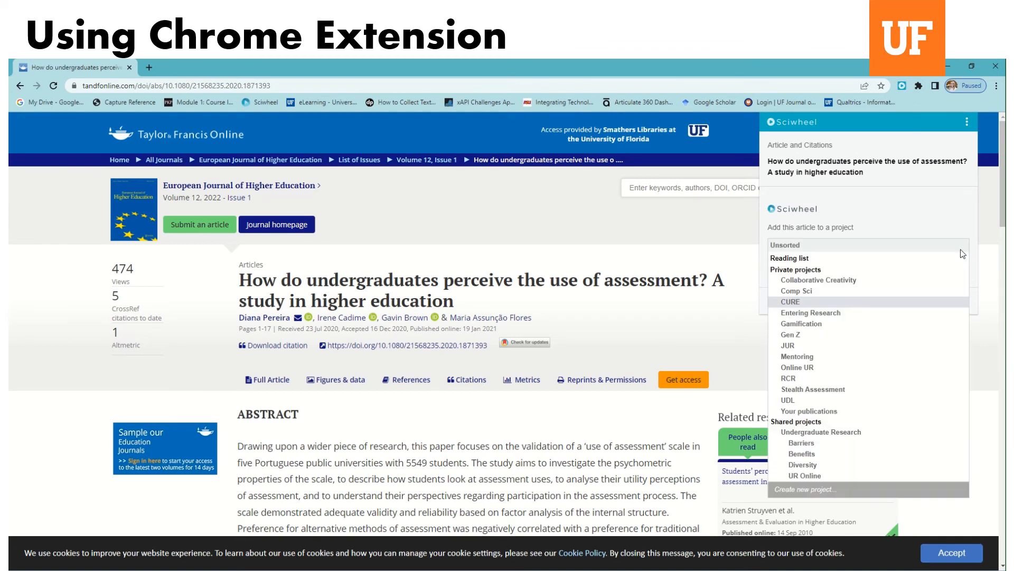
left_click(806, 369)
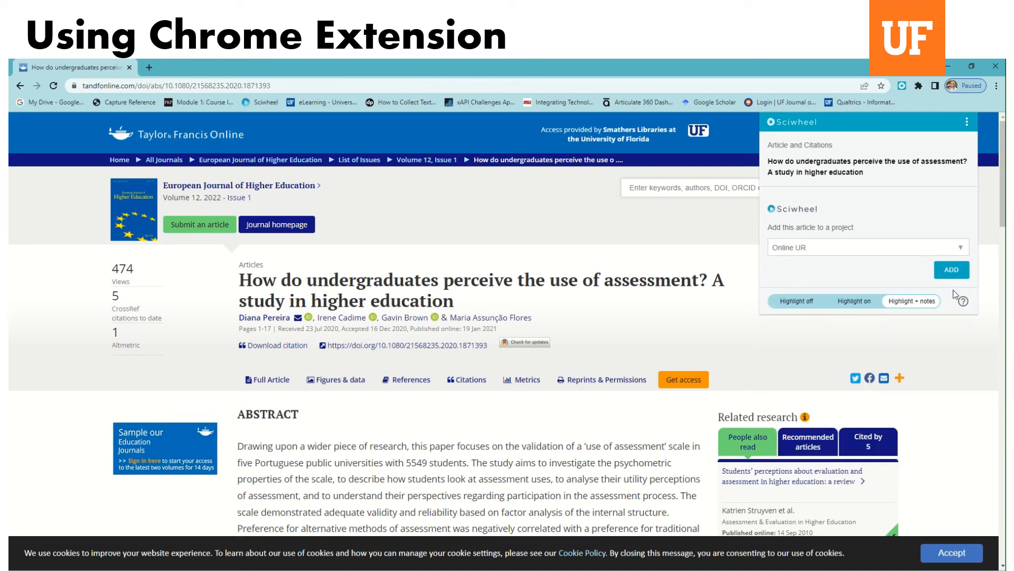
left_click(943, 273)
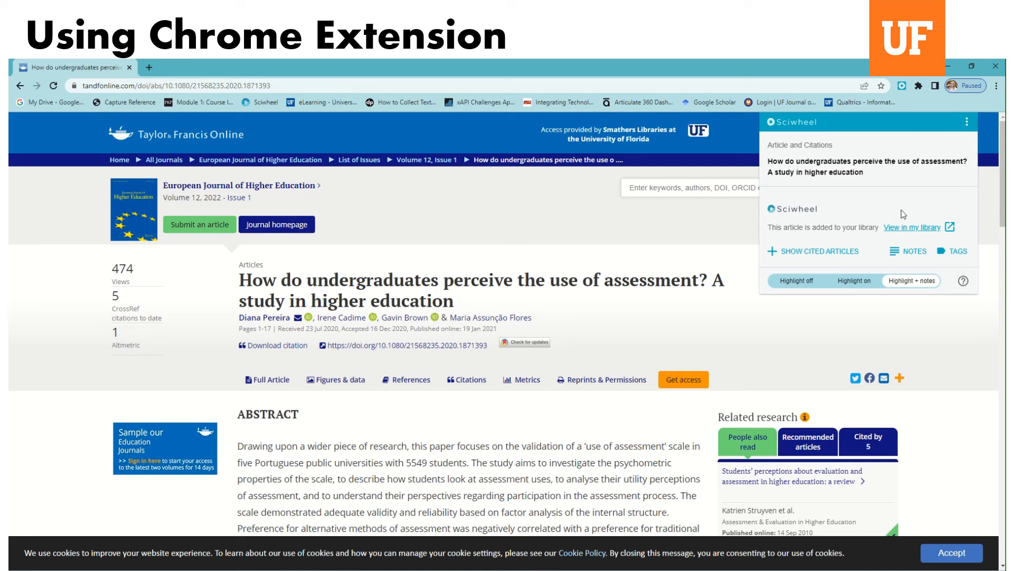
left_click(912, 229)
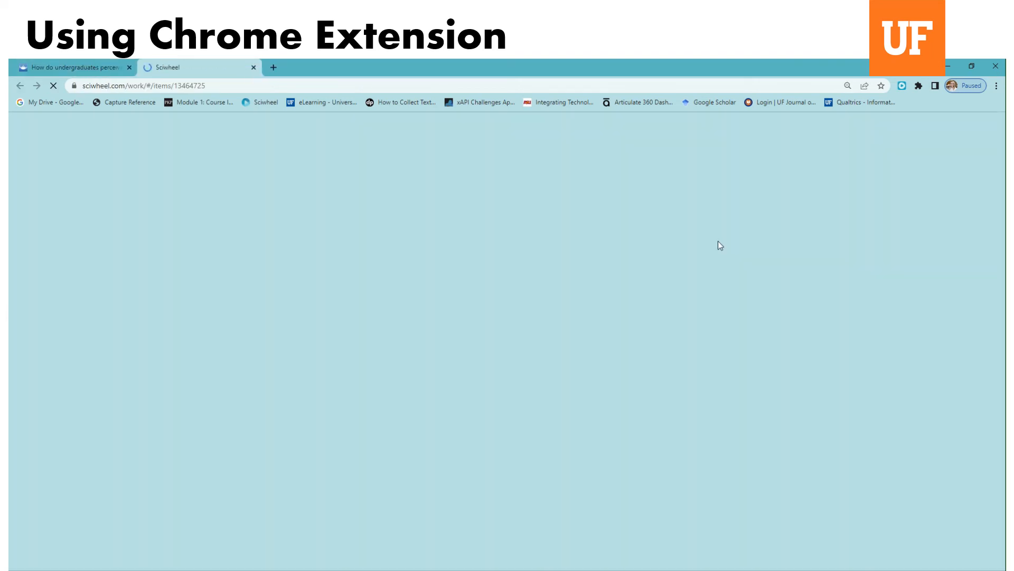